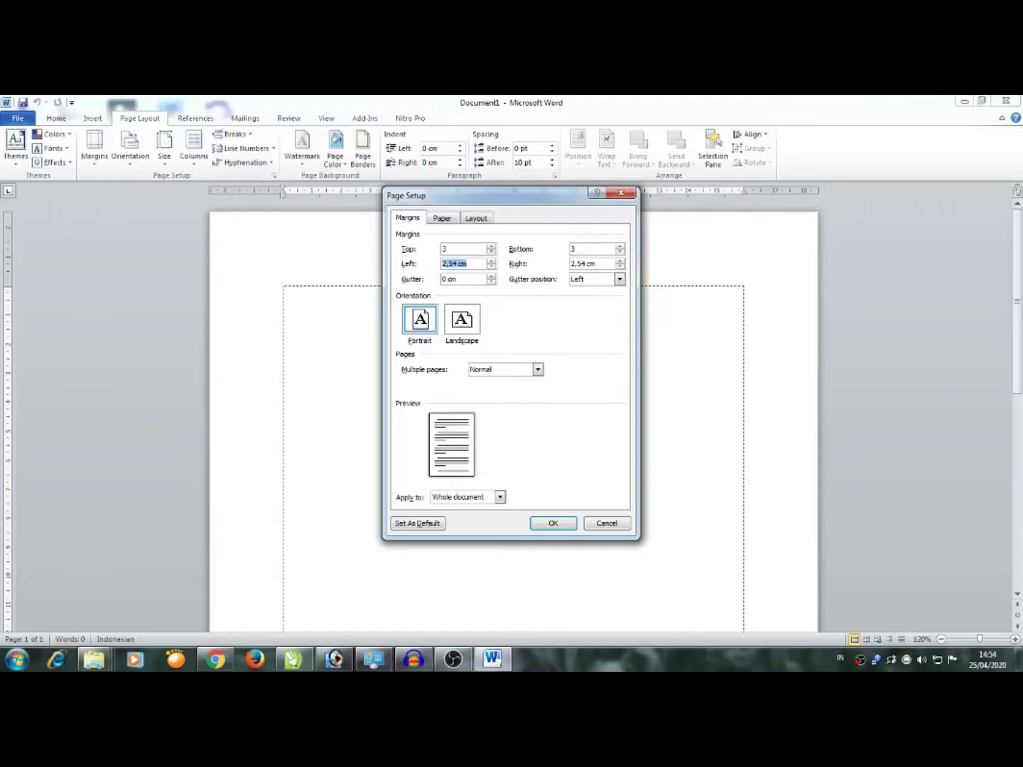
Enter margins of bottom 3, left 4 and right 3, then move to the Paper settings.
text(4)
key(Tab)
text(3)
click(442, 219)
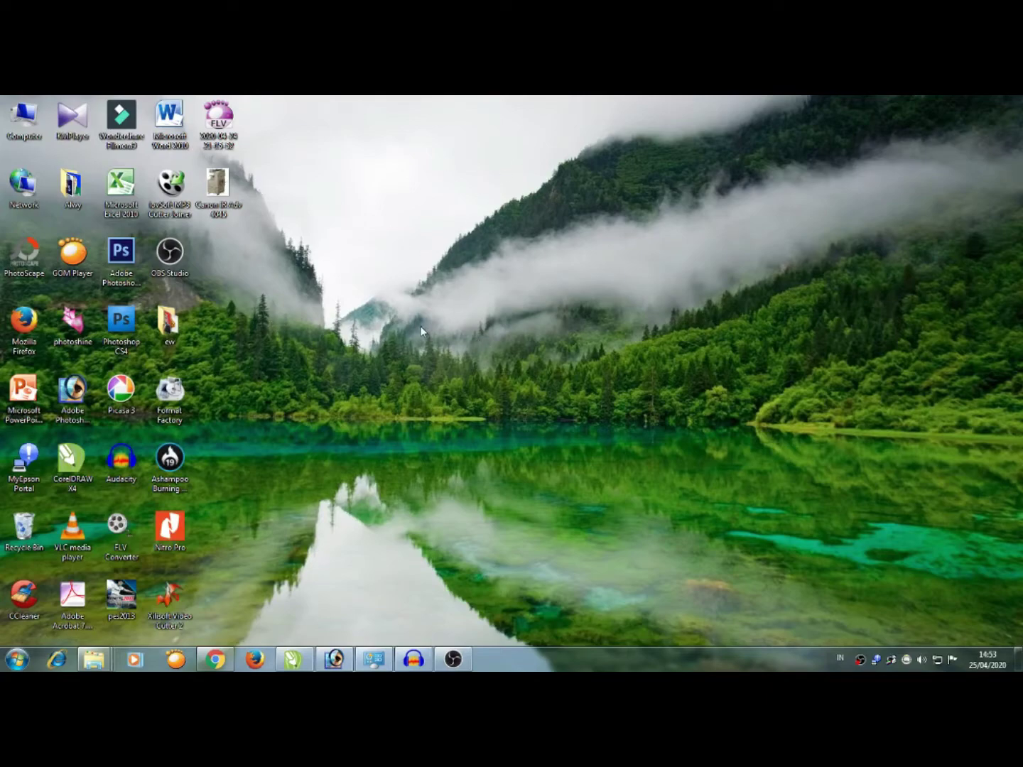
Launch Word 2010 from its desktop shortcut to get a blank Document1.
double_click(169, 121)
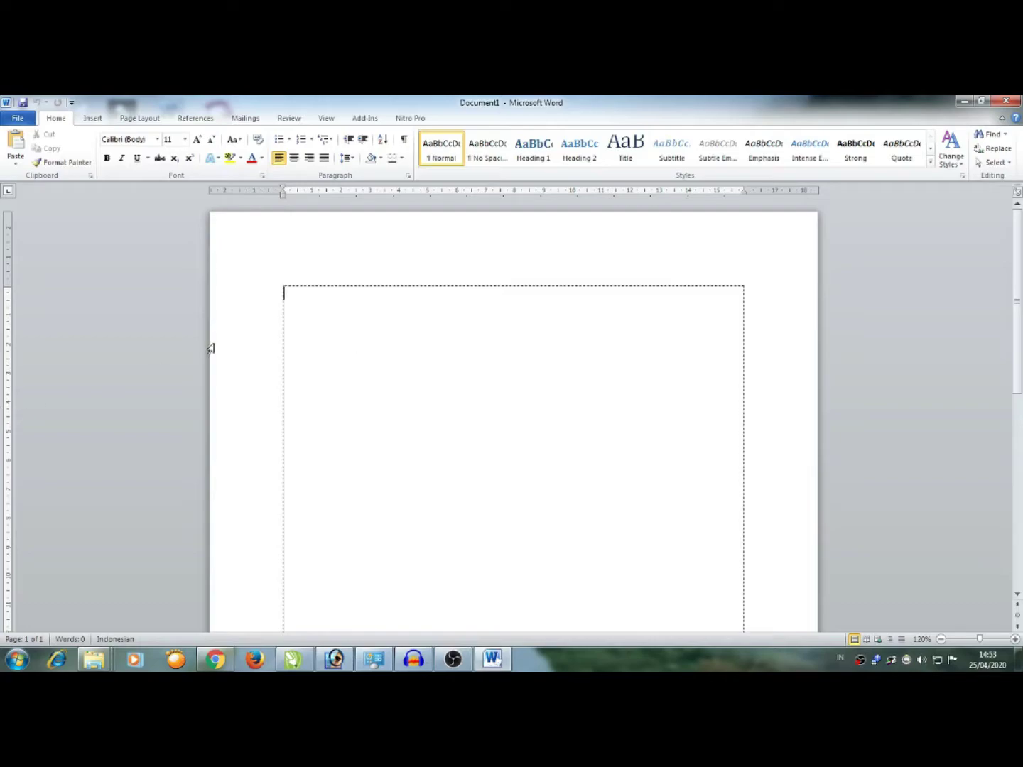
scroll(810, 395, down, 7)
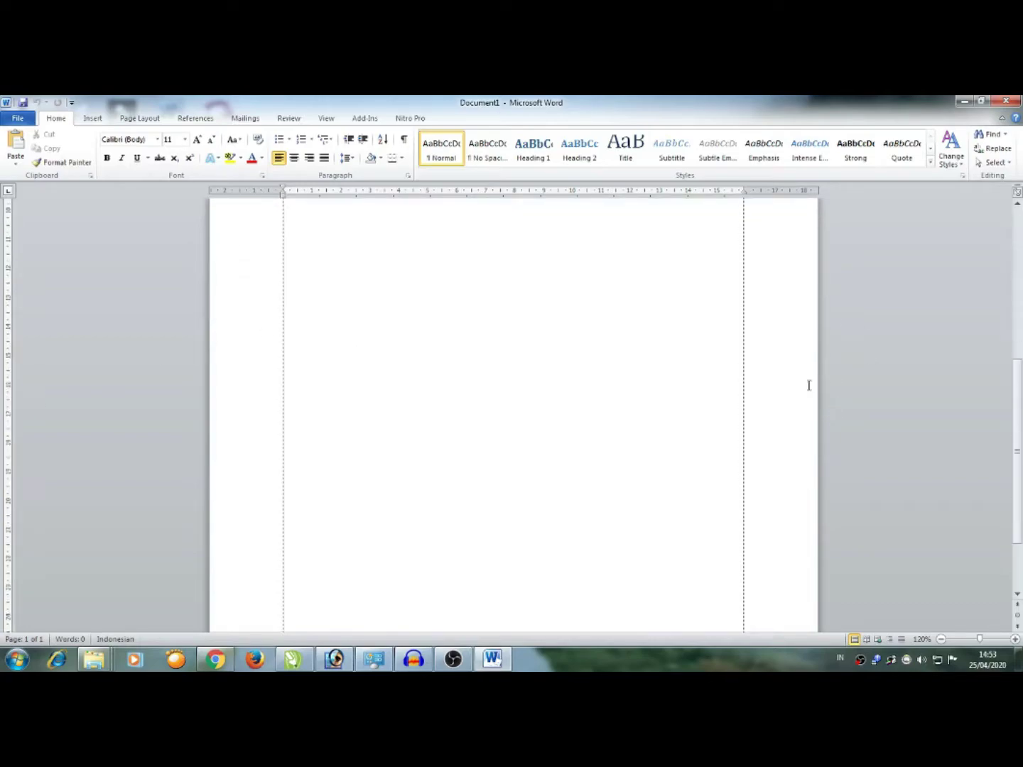
scroll(809, 385, up, 7)
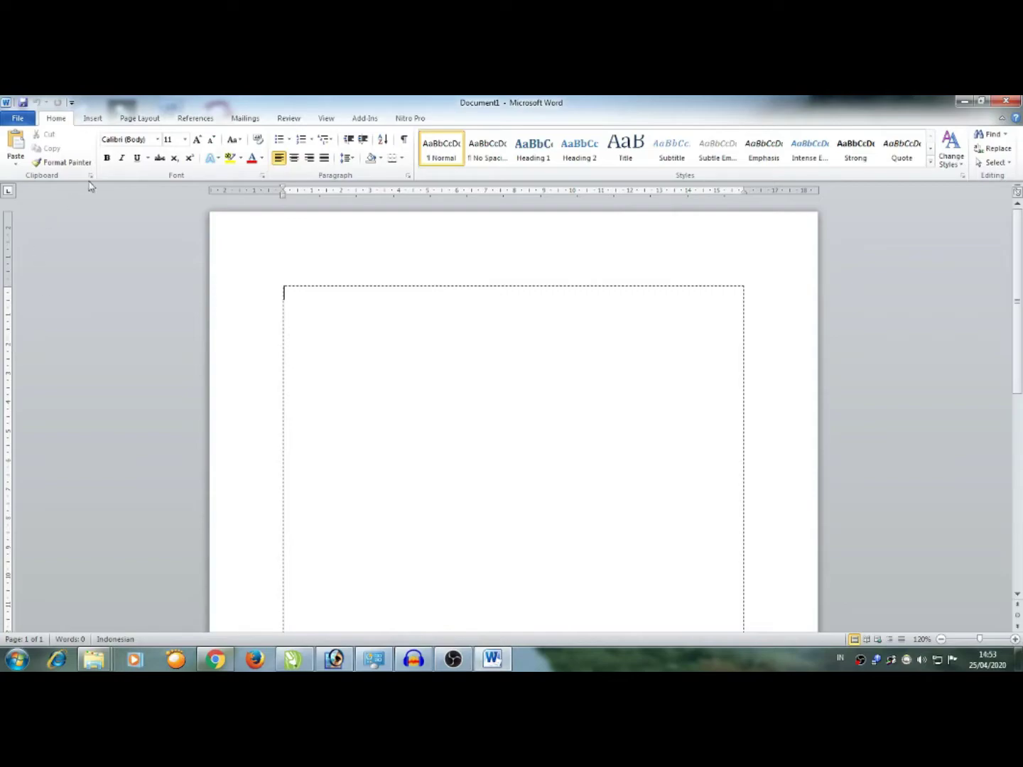
Open Page Setup via Page Layout > Margins > Custom Margins.
click(130, 119)
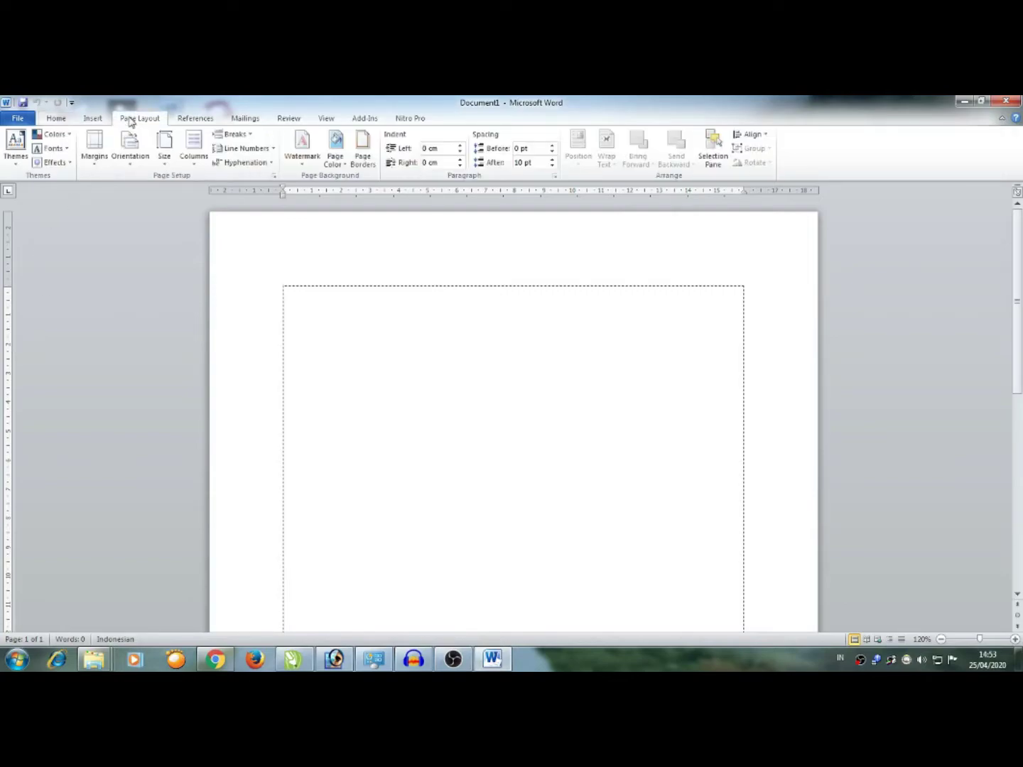
click(100, 157)
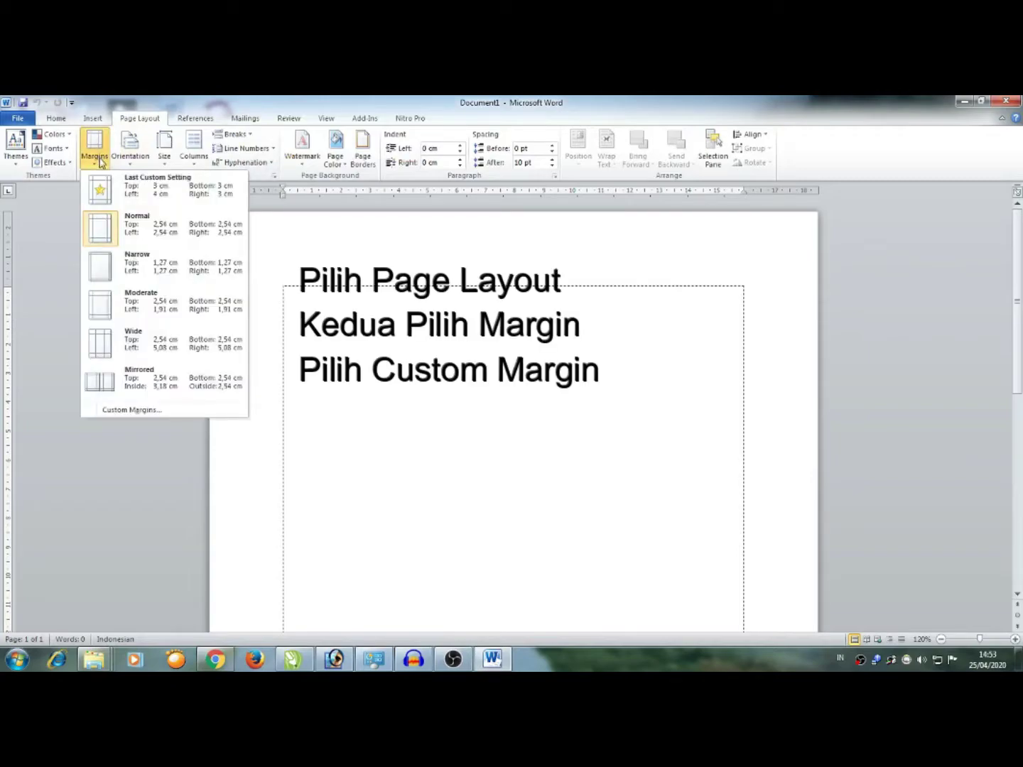
click(132, 410)
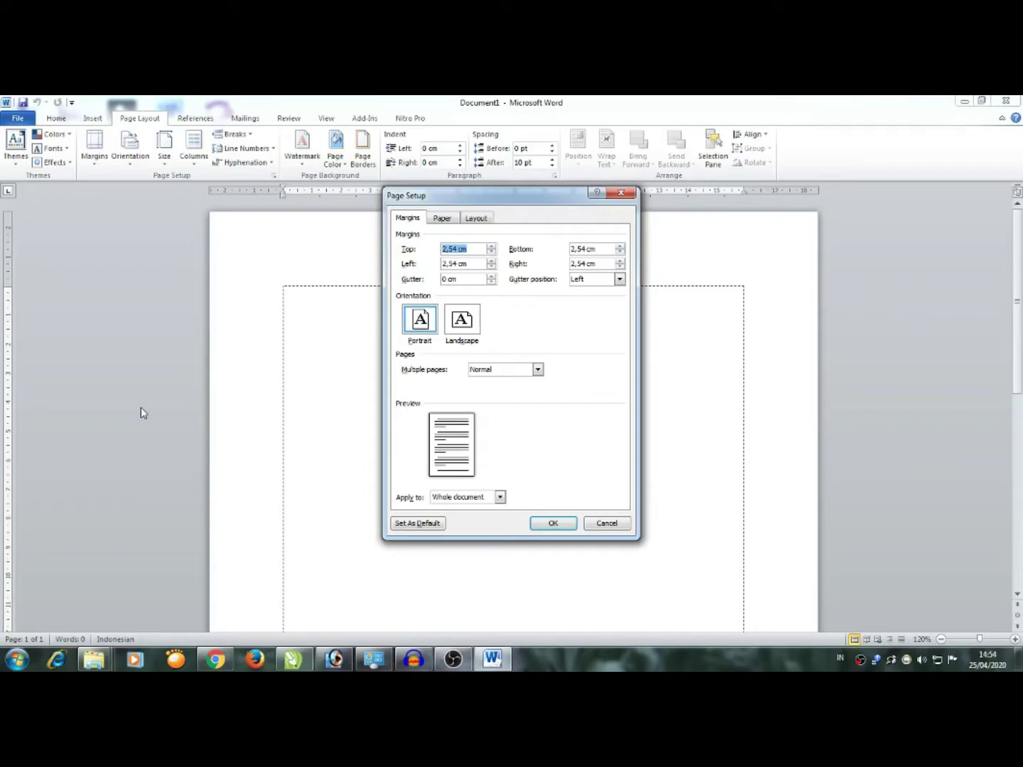
Enter margins of top 3, bottom 3, left 4 and right 3 cm.
text(3	3	4)
key(Tab)
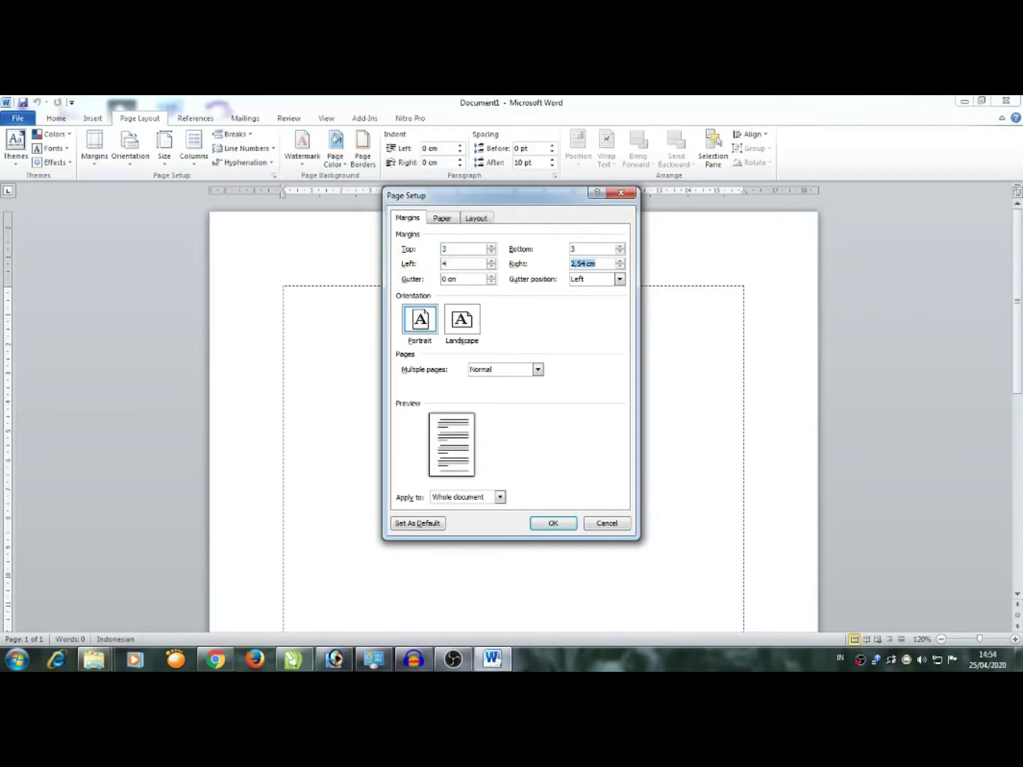
text(3)
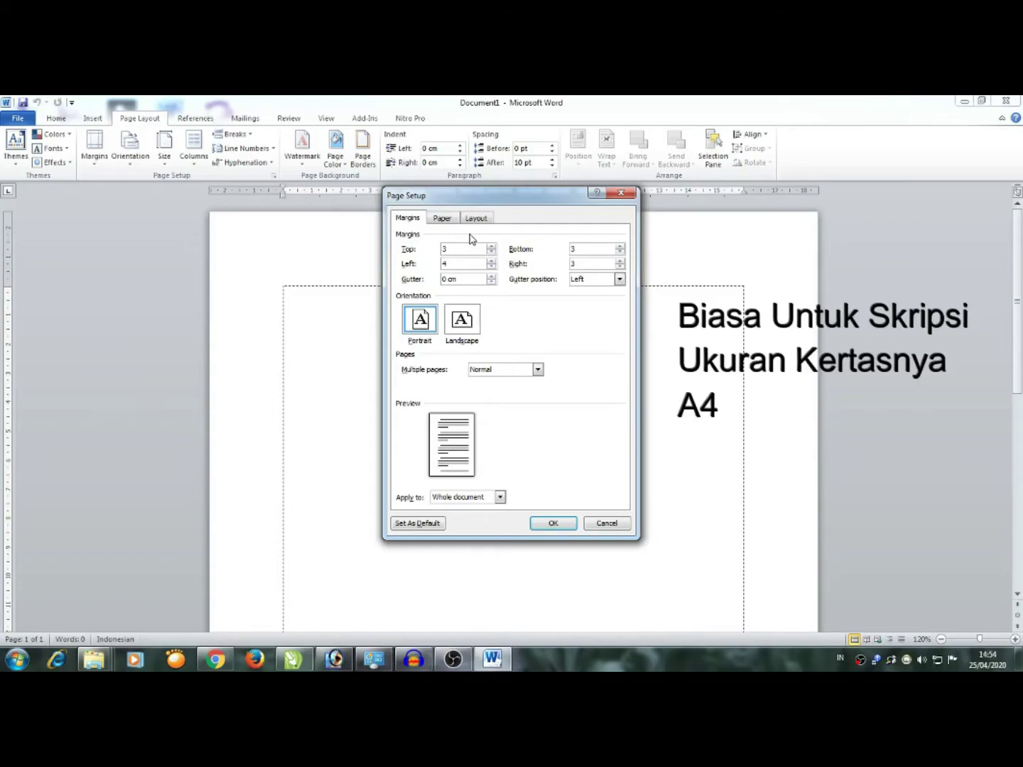
Set the paper size to A4 and apply the page setup.
click(438, 219)
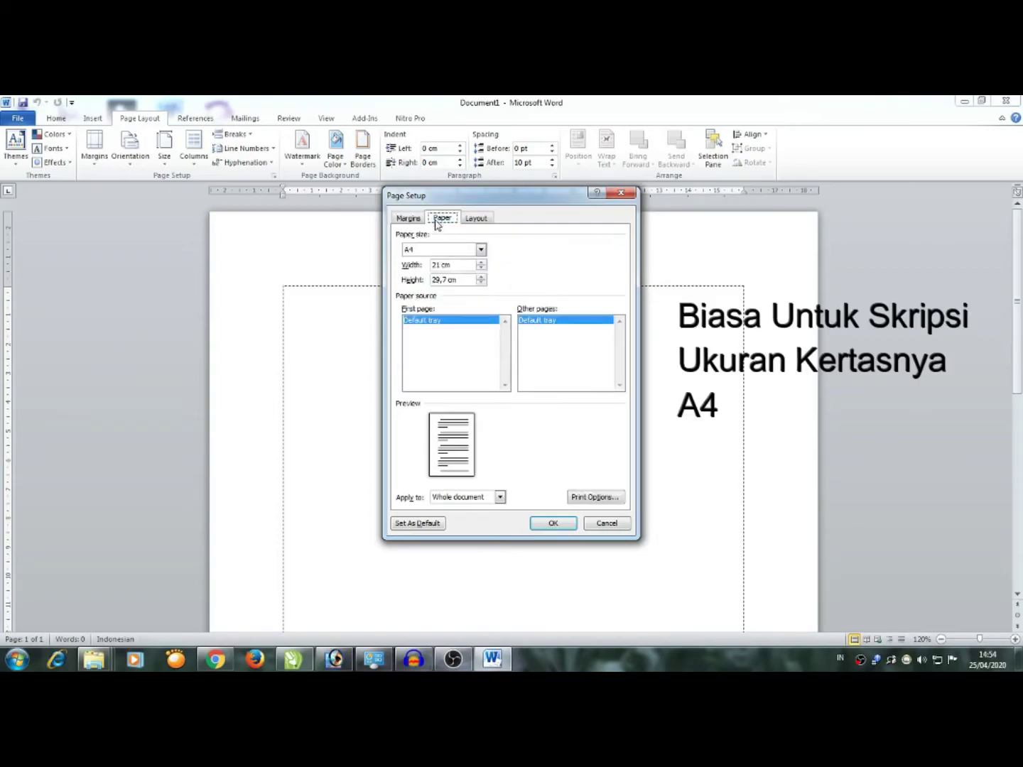
click(438, 254)
click(413, 294)
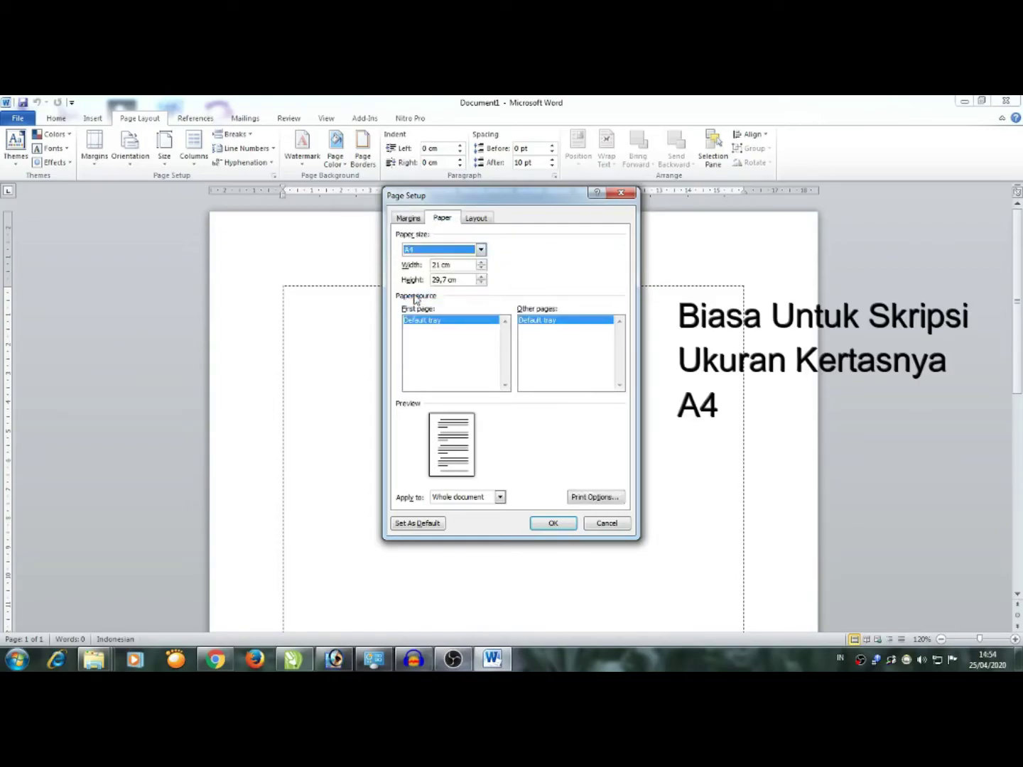
click(426, 221)
click(434, 220)
click(451, 251)
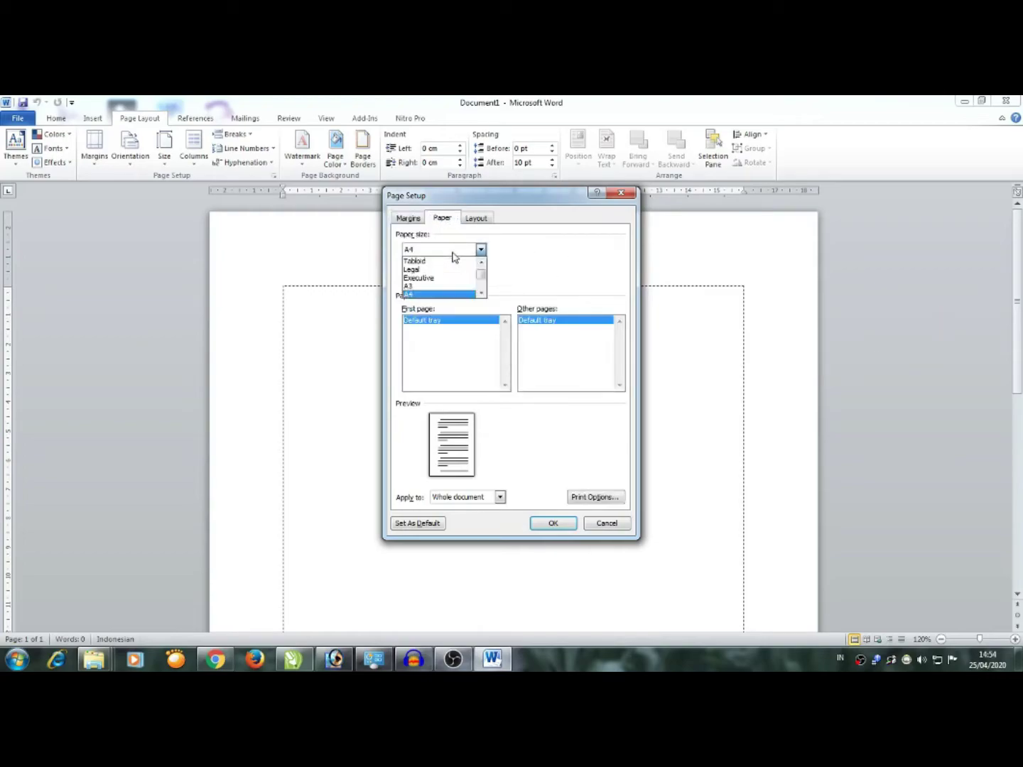
click(409, 294)
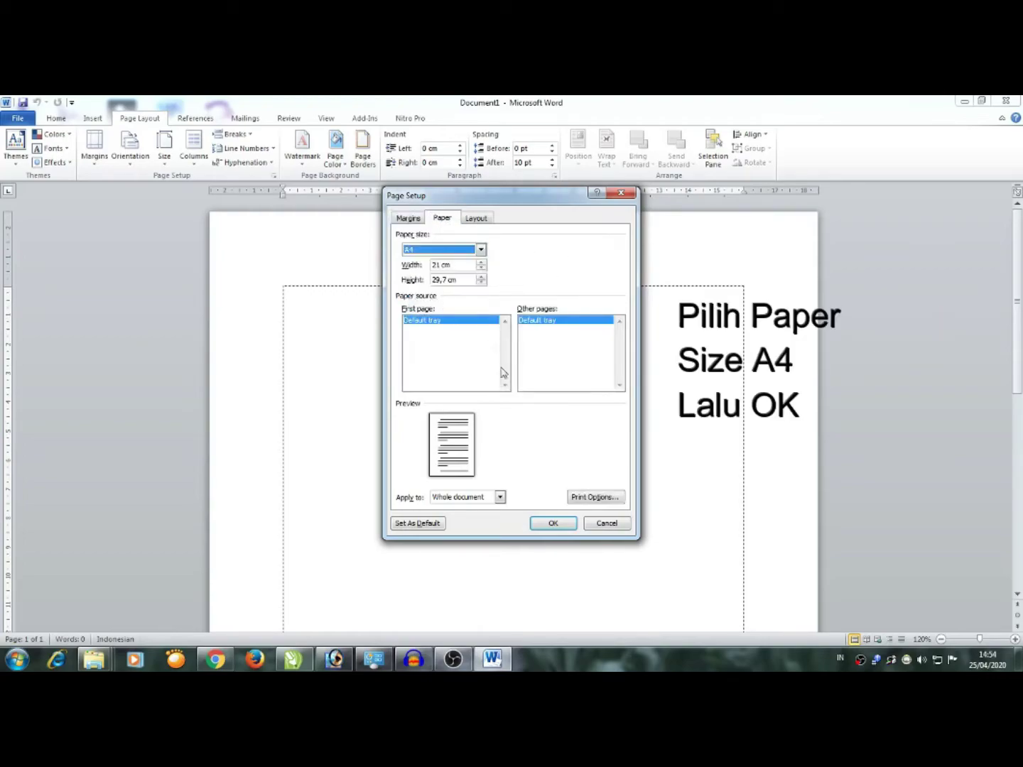
click(541, 525)
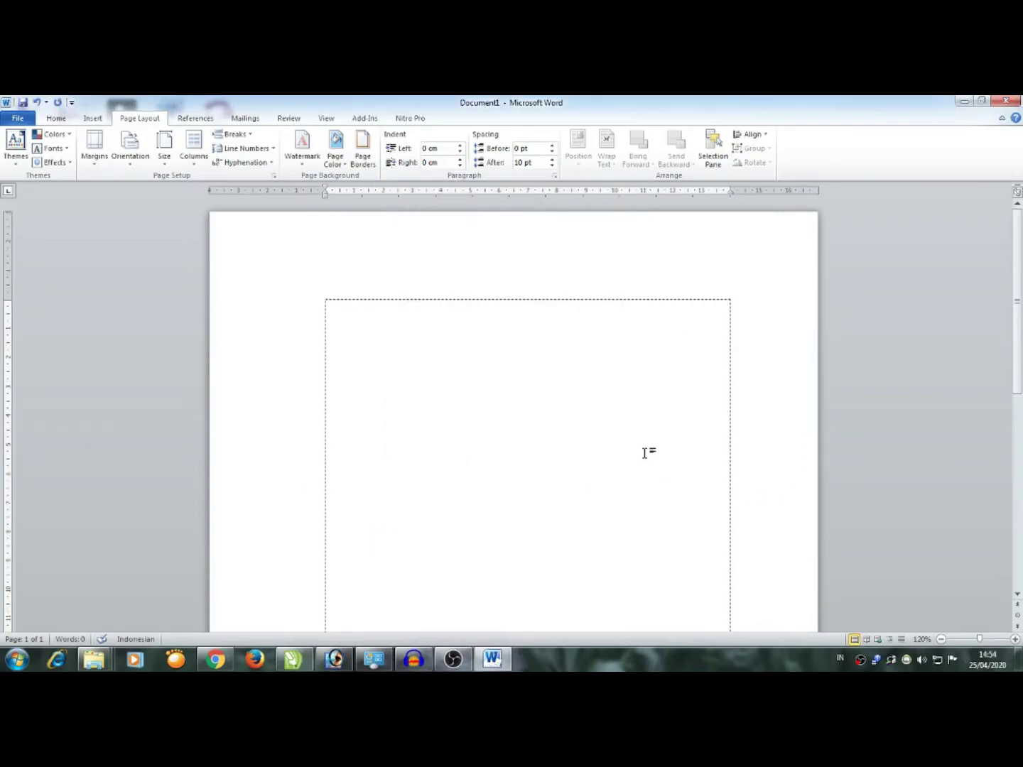
double_click(133, 119)
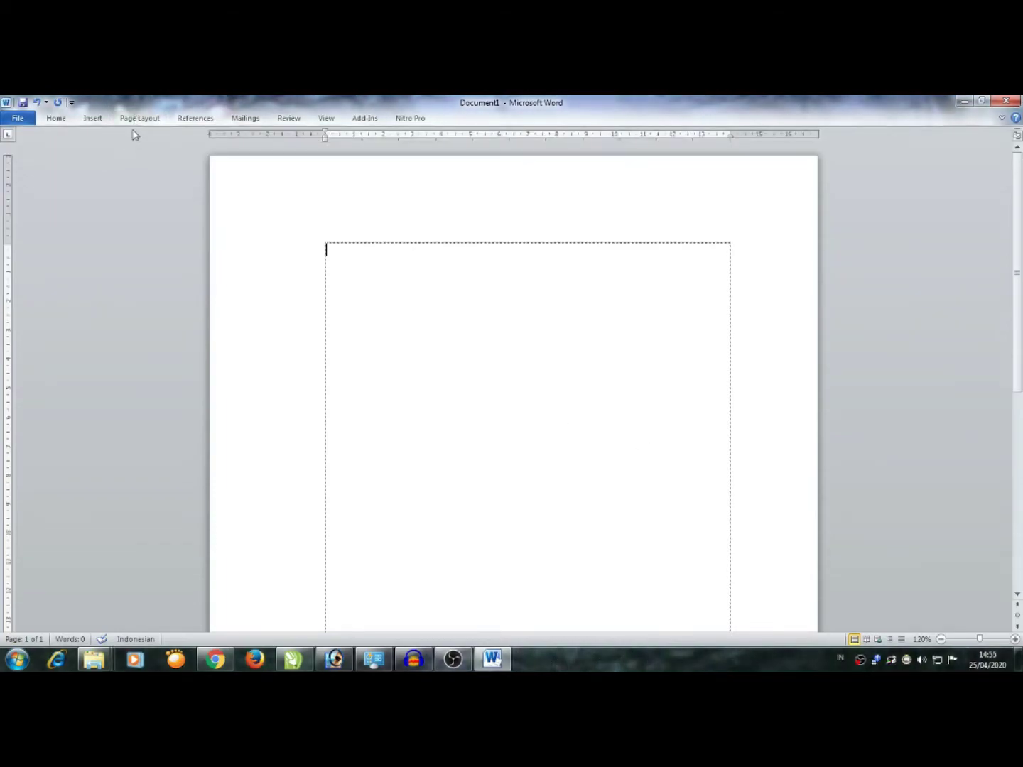
click(138, 118)
click(94, 145)
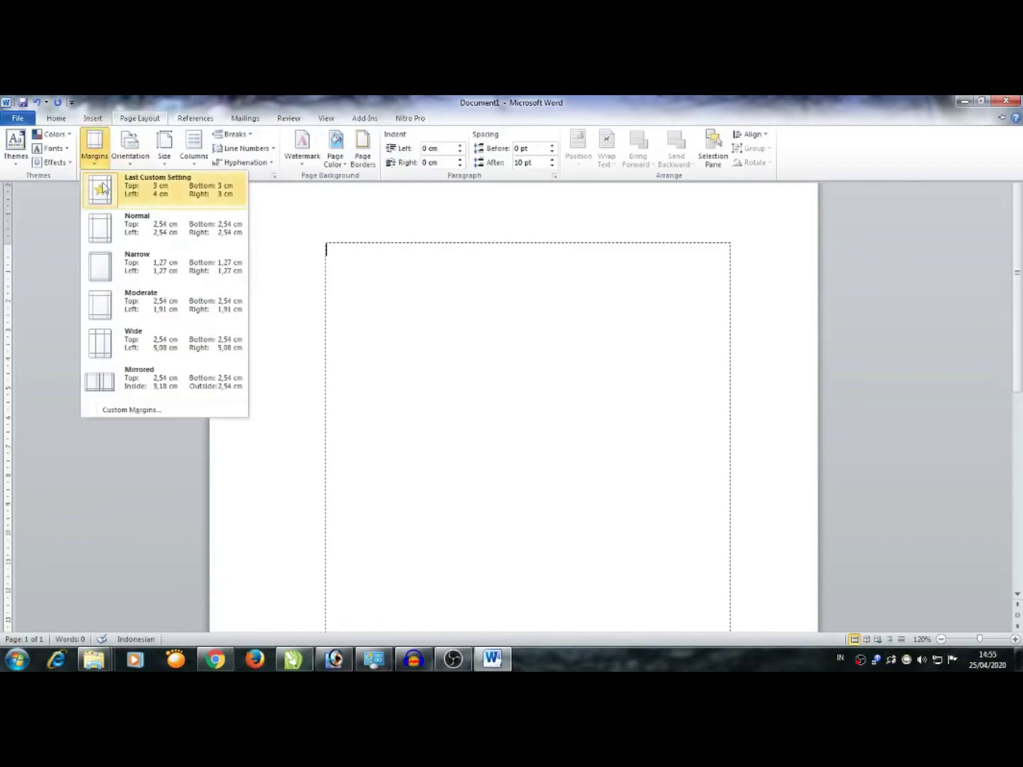
click(133, 410)
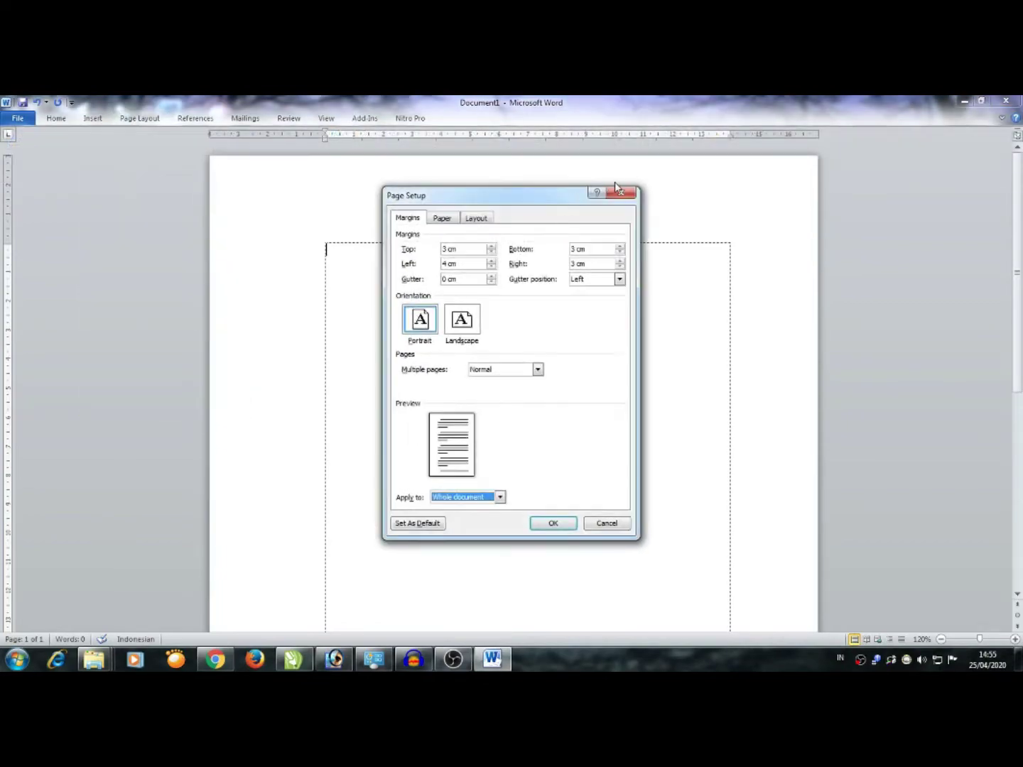
click(635, 194)
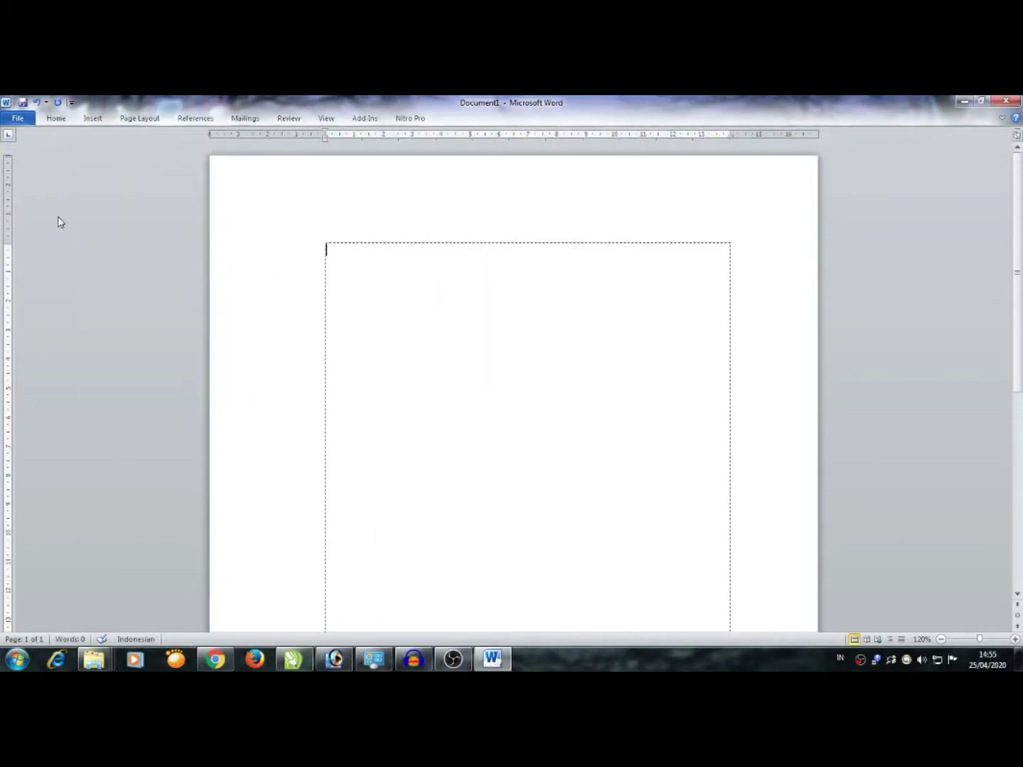
key(ctrl+F1)
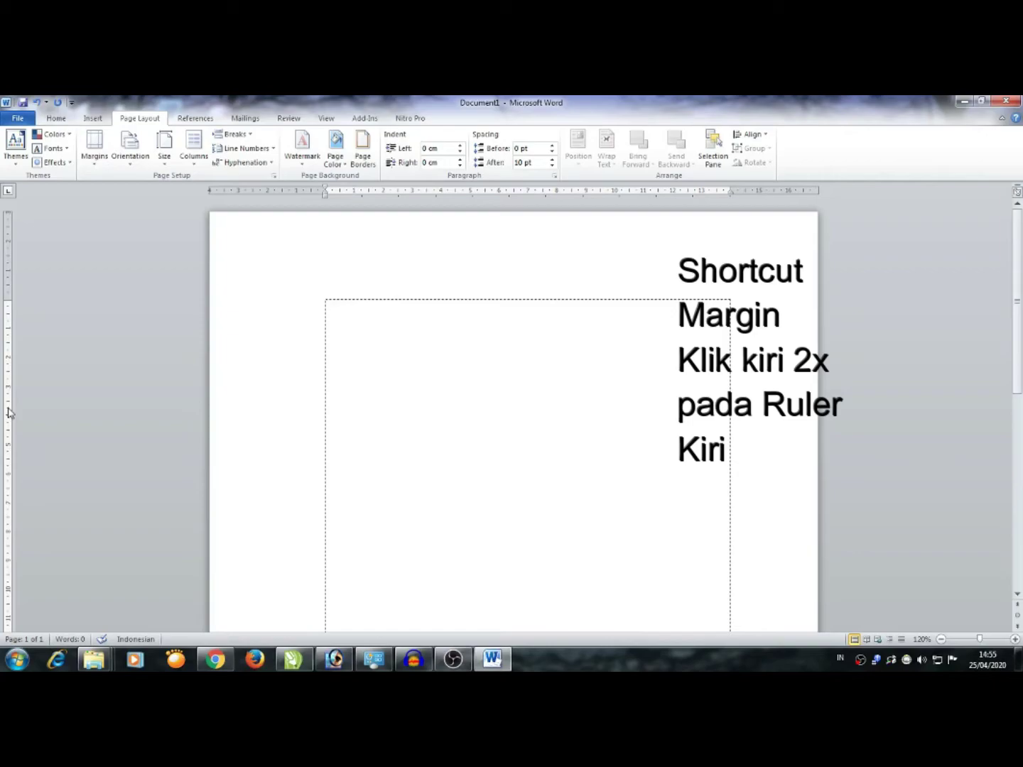
Reopen Page Setup from the ruler and verify the 3 cm top, 4 cm left, 3 cm right margins.
double_click(9, 412)
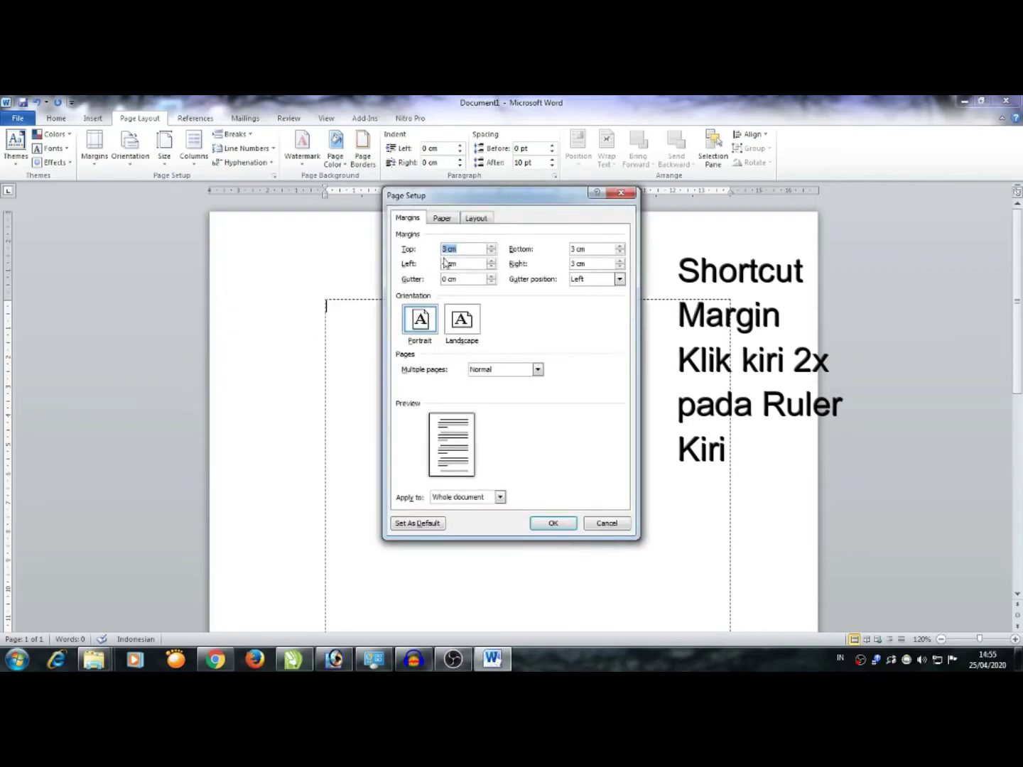
click(468, 250)
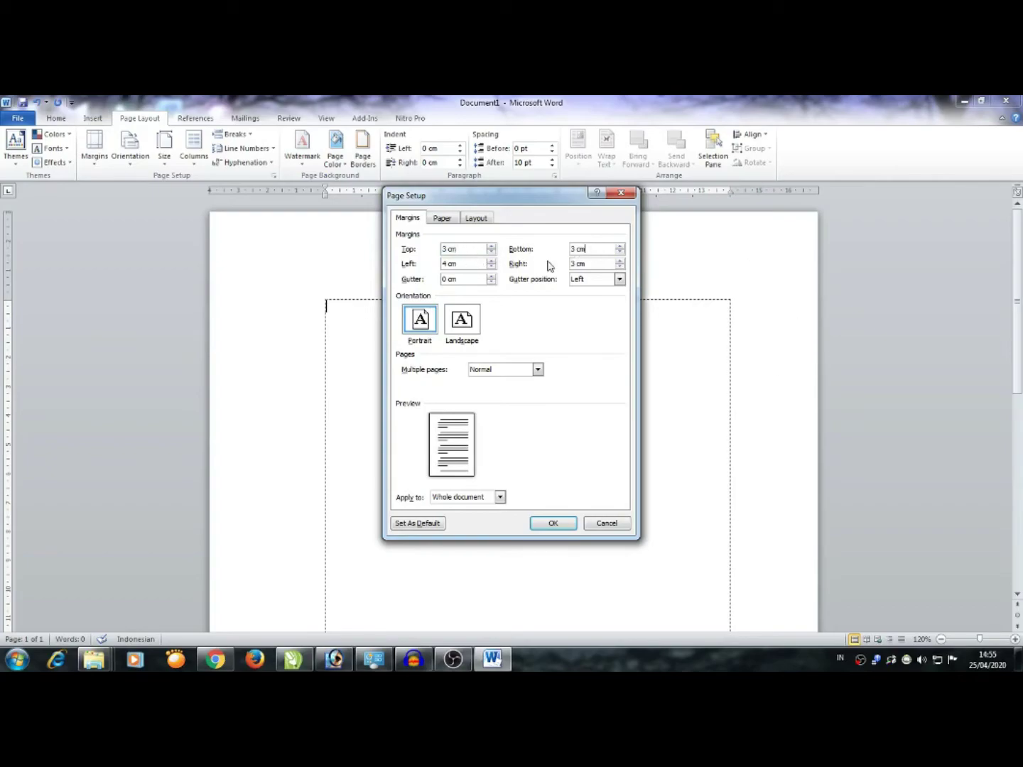
click(464, 264)
click(593, 264)
click(460, 249)
drag(466, 250, 442, 249)
double_click(455, 249)
double_click(452, 264)
Close Page Setup and set Word's Advanced measurement units to Centimeters.
click(627, 197)
click(10, 122)
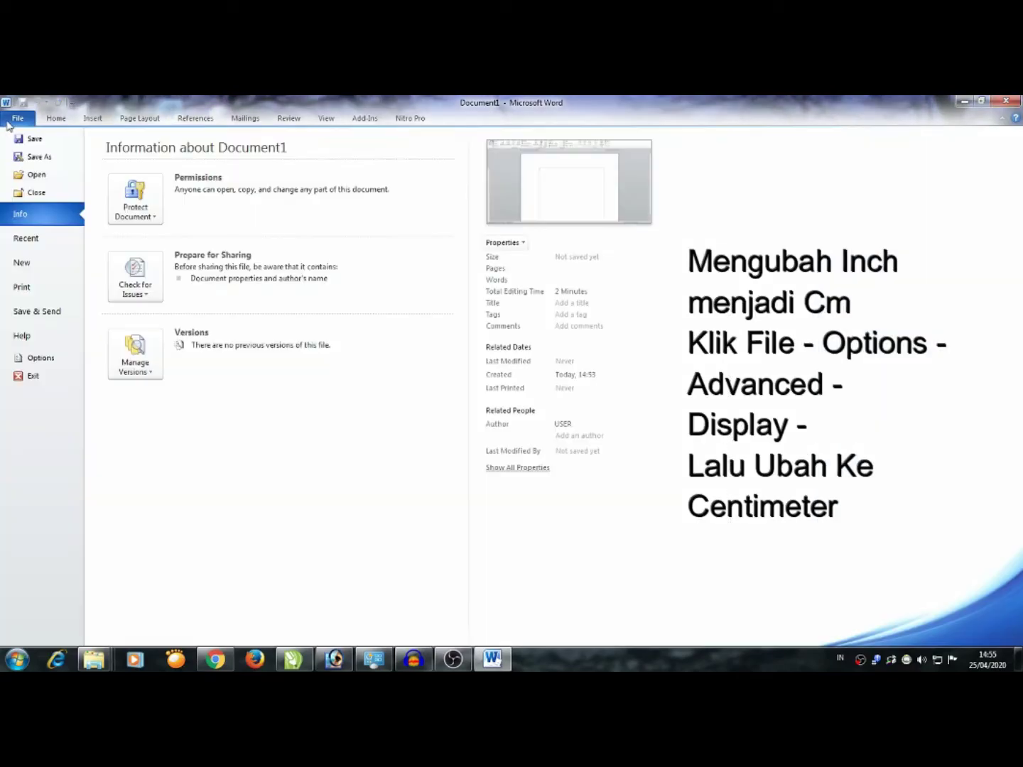
click(38, 359)
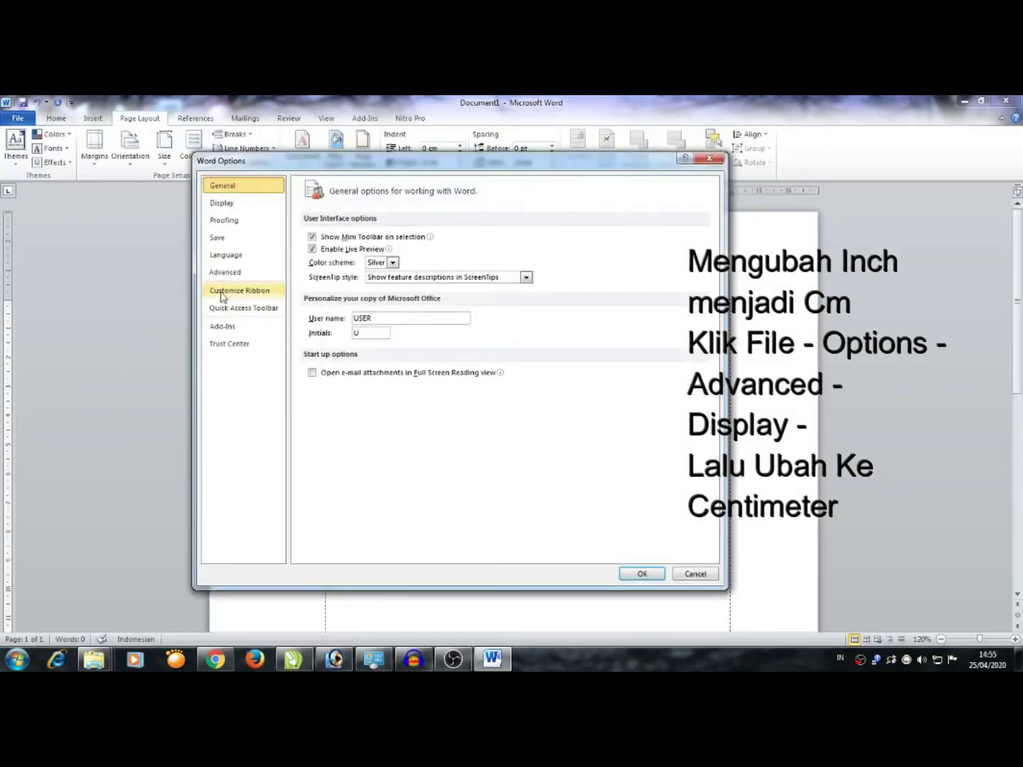
click(231, 272)
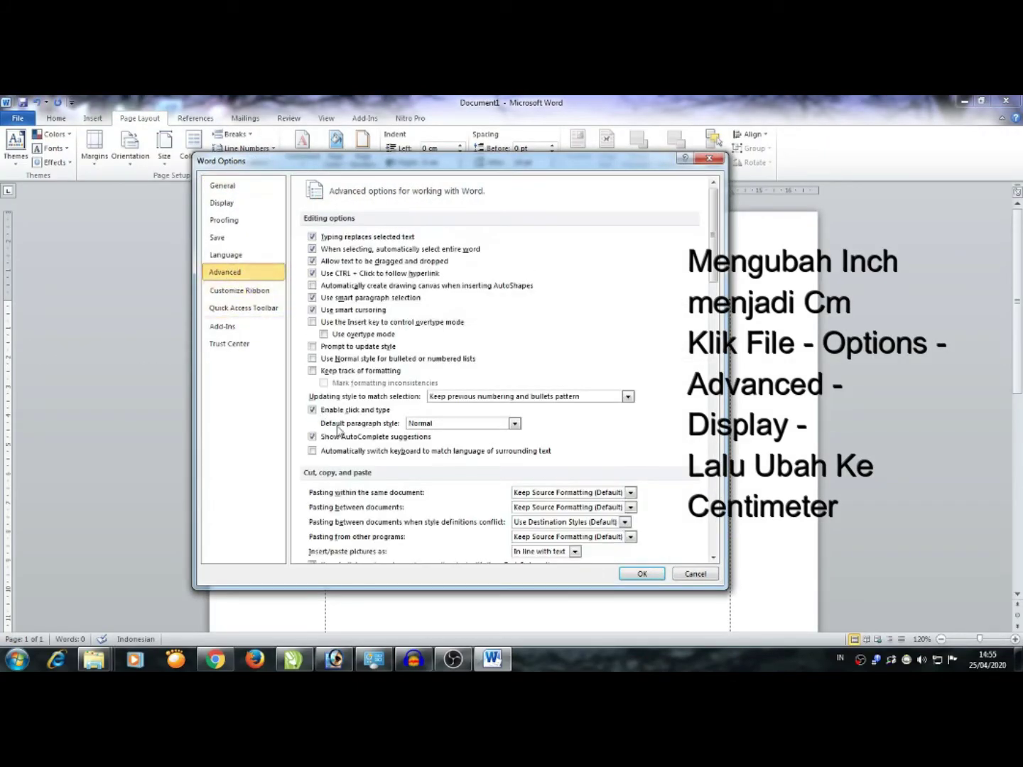
scroll(334, 287, down, 3)
scroll(334, 286, down, 5)
scroll(341, 305, down, 2)
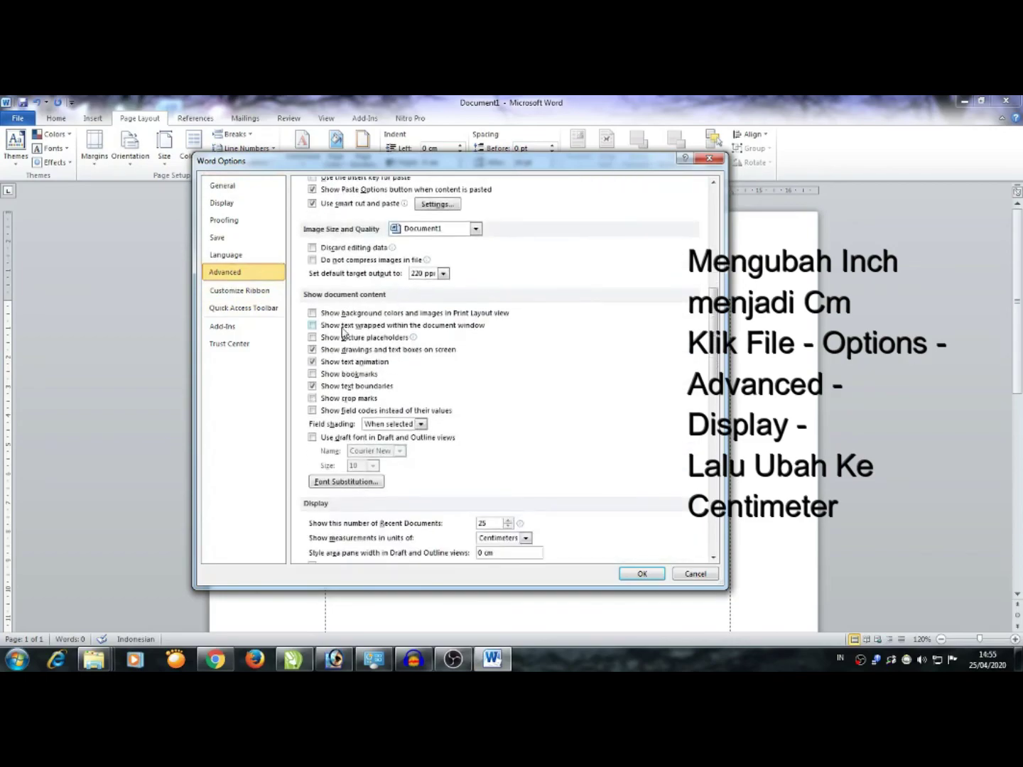
scroll(348, 327, down, 4)
scroll(357, 346, down, 1)
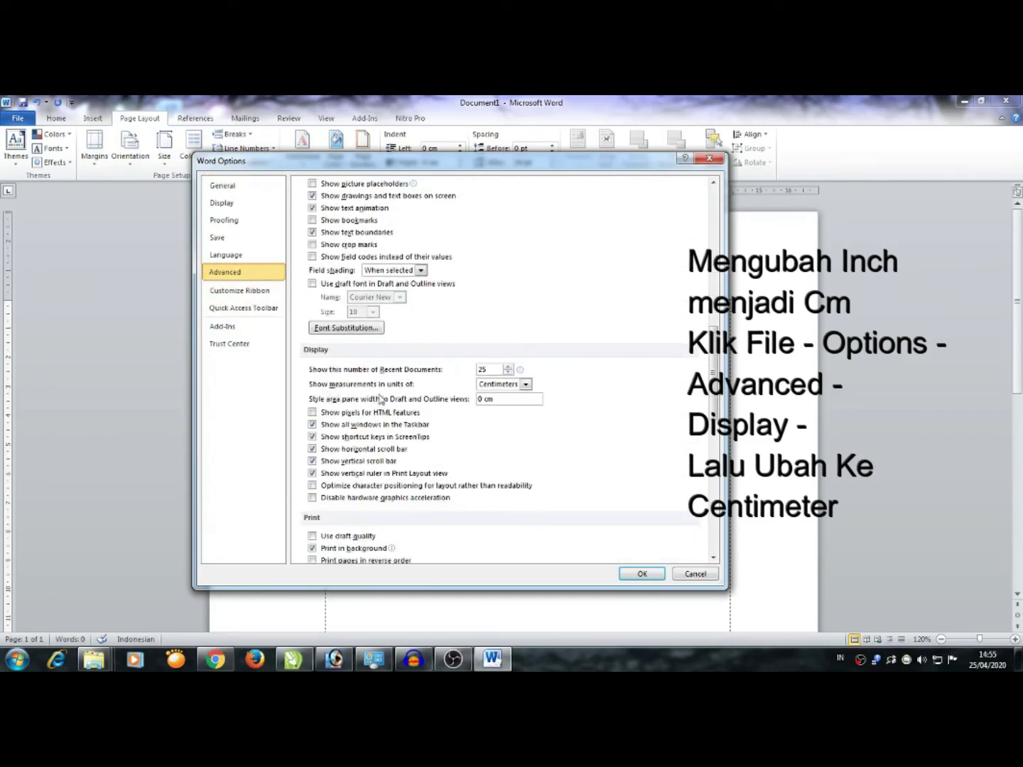
click(514, 388)
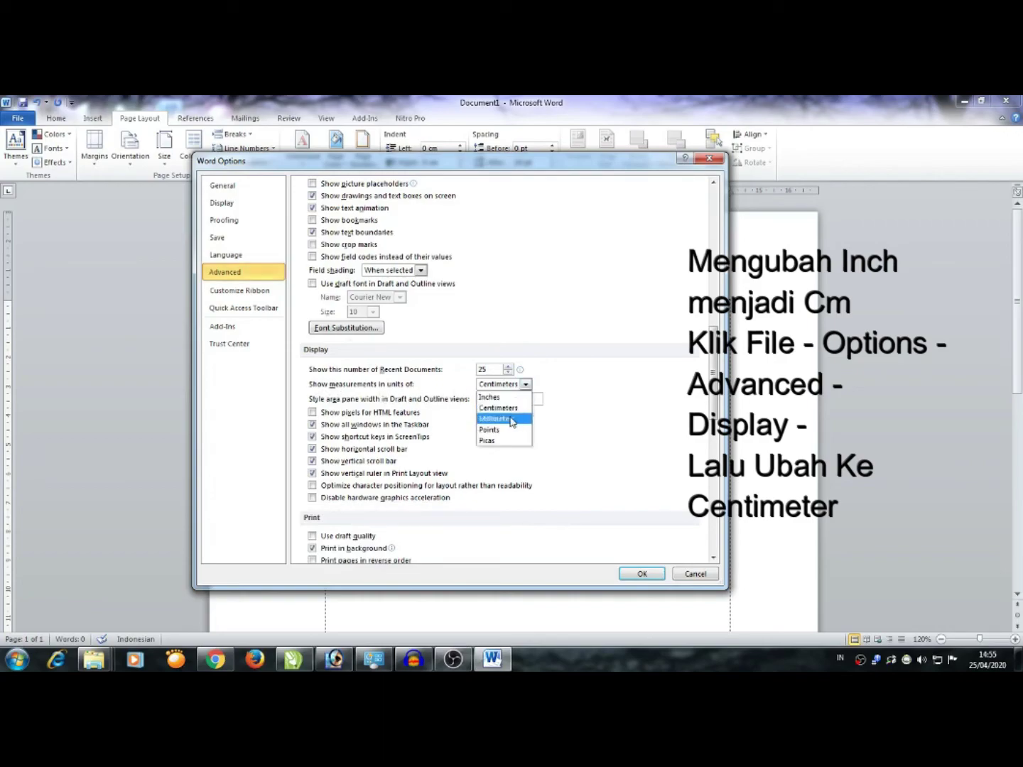
click(506, 406)
click(638, 574)
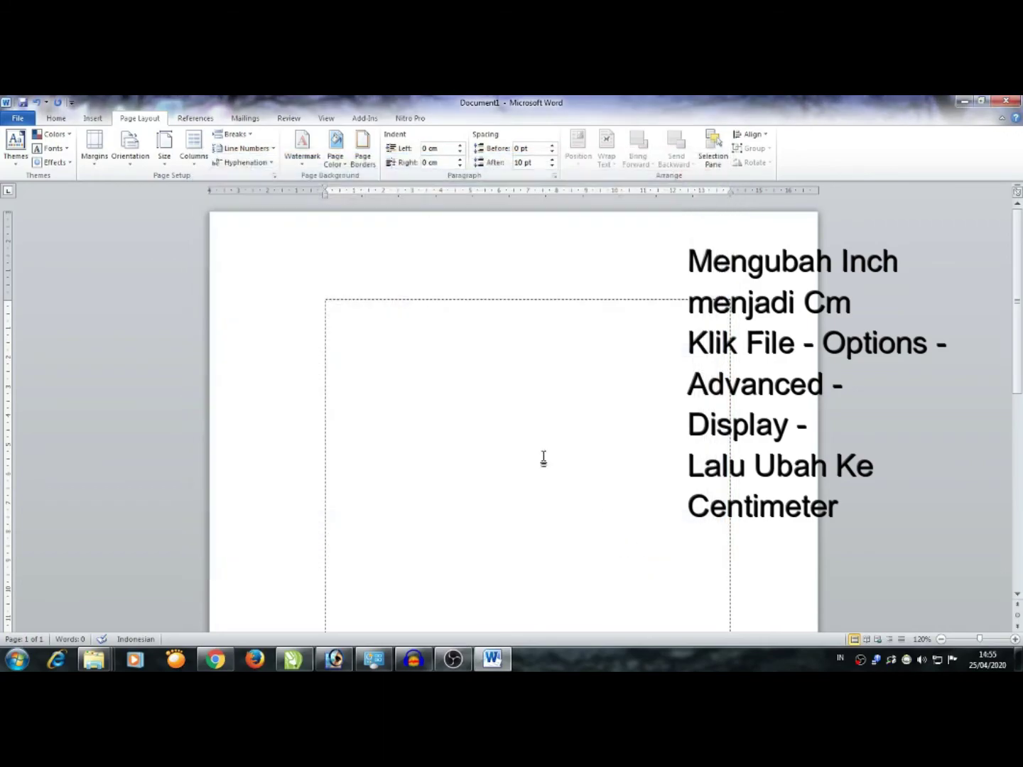
scroll(497, 397, down, 5)
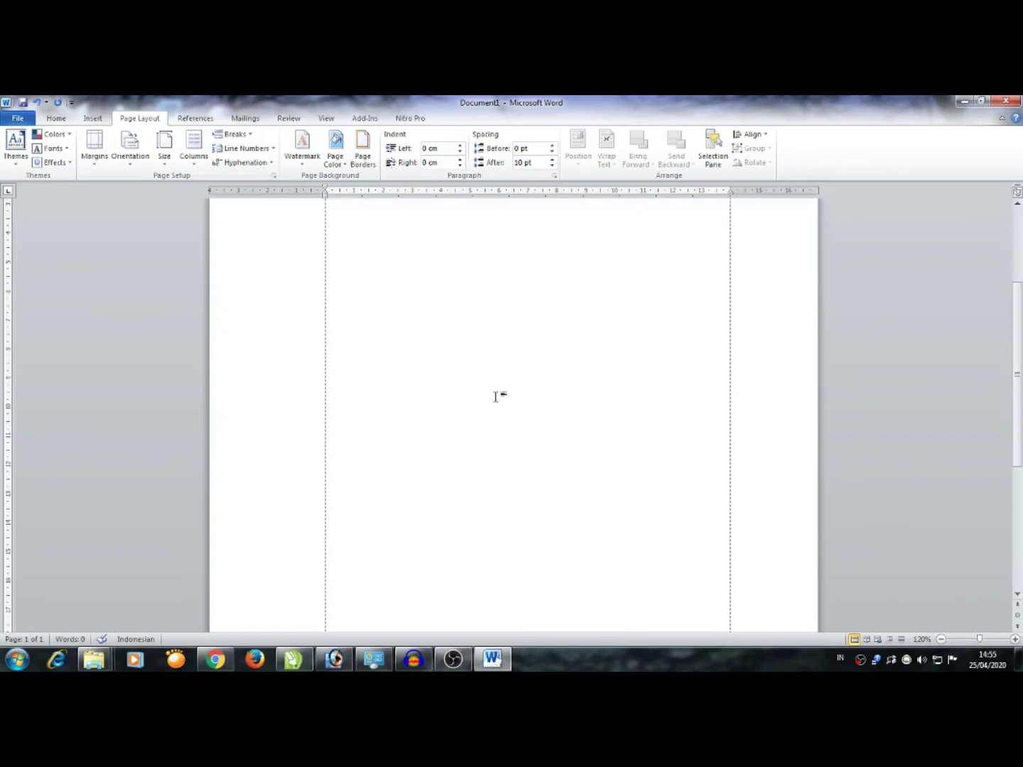
scroll(496, 396, down, 5)
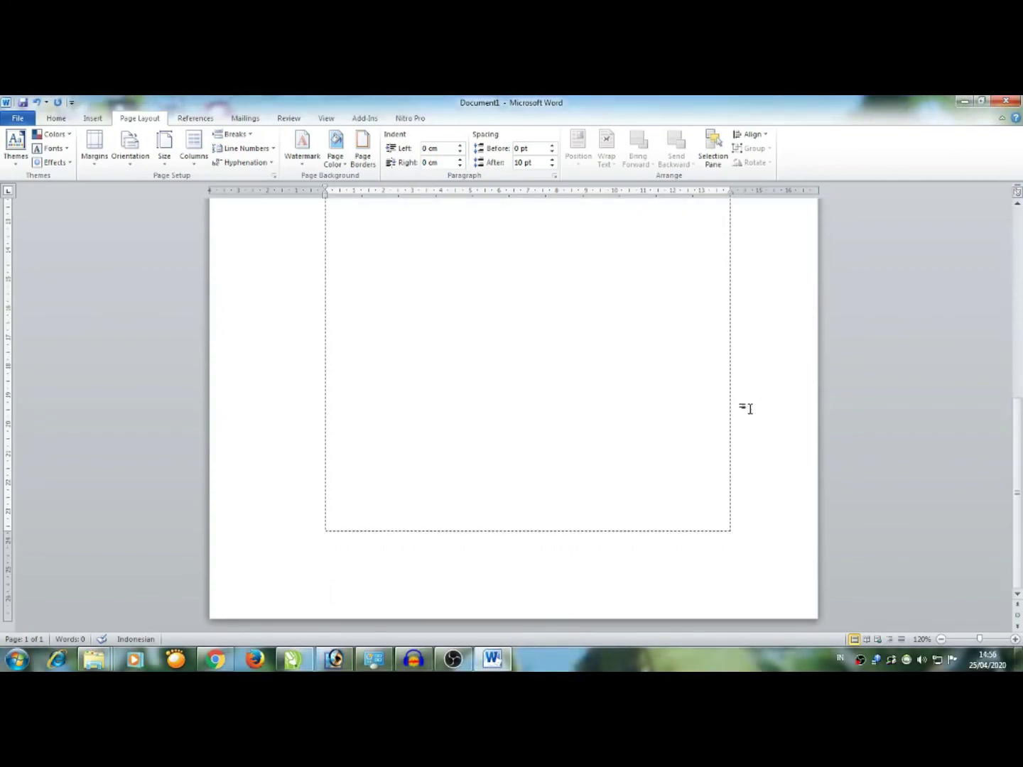